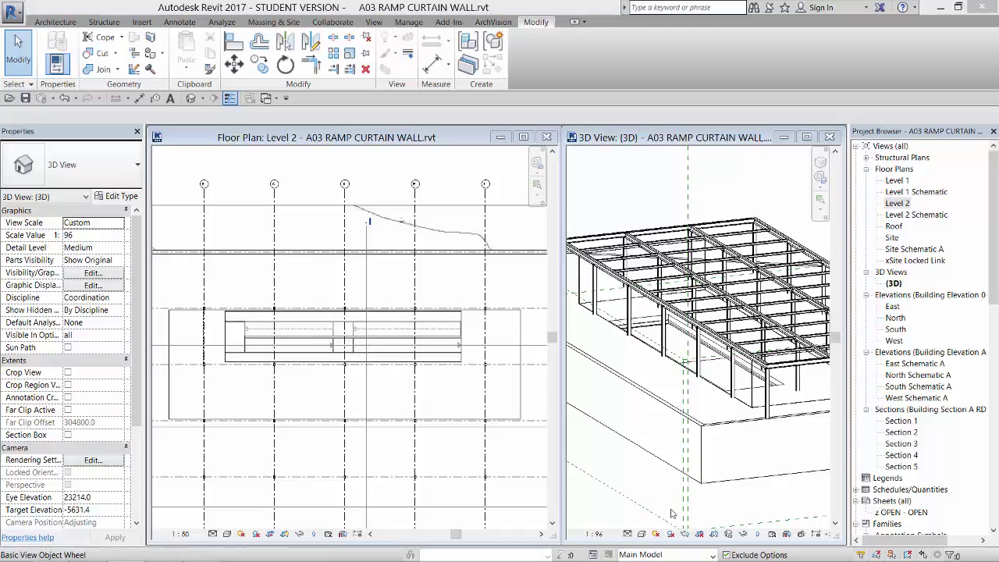
# Switch the 3D view's visual style to Realistic and back to Hidden Line.
pyautogui.click(648, 534)
pyautogui.click(651, 508)
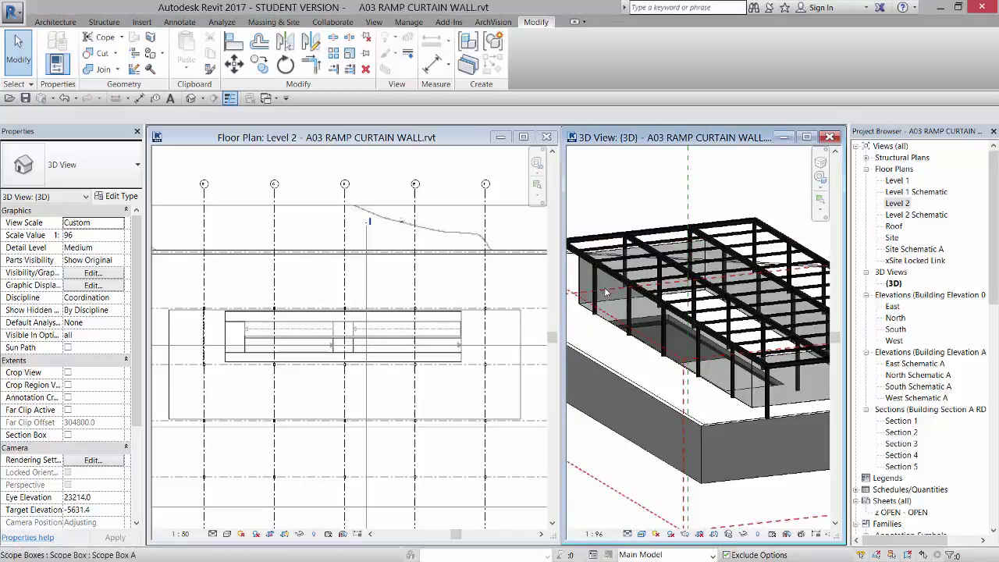
pyautogui.click(642, 534)
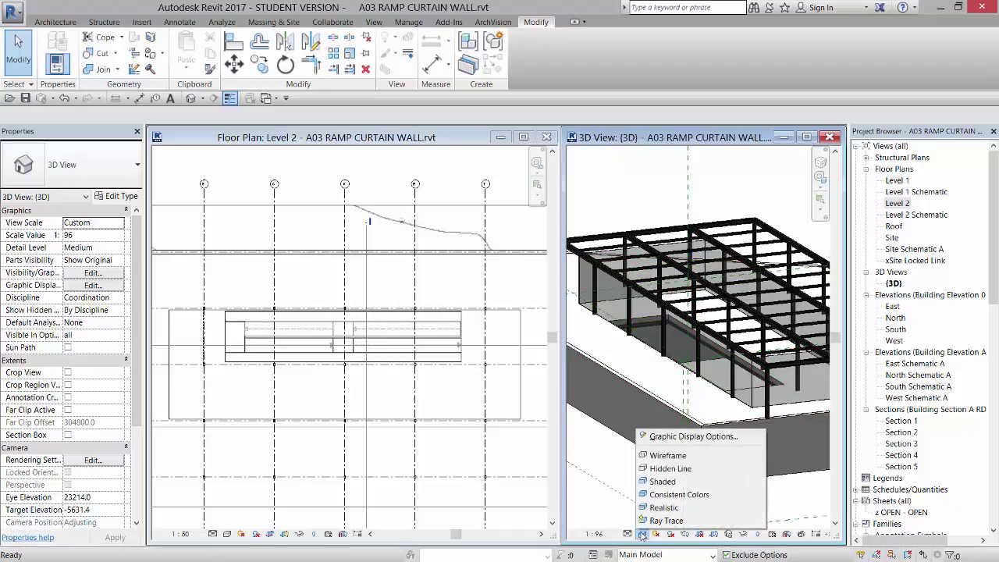
pyautogui.click(668, 468)
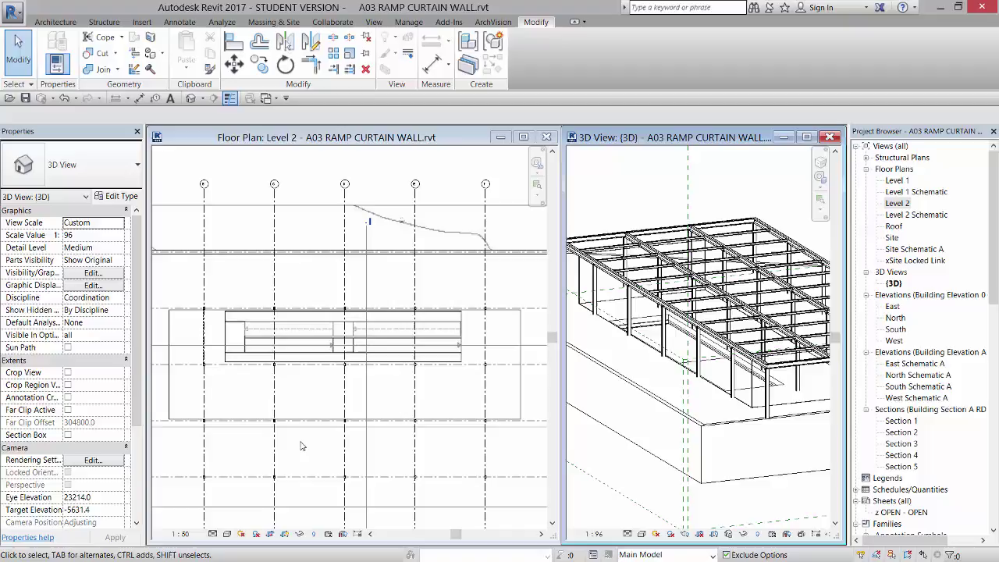
# Consult the frame detail in A03 Drawings Combined.pdf in Acrobat, and create an in-place Structural Framing model named CW Profile in Revit.
pyautogui.hotkey('alt', 'Tab')
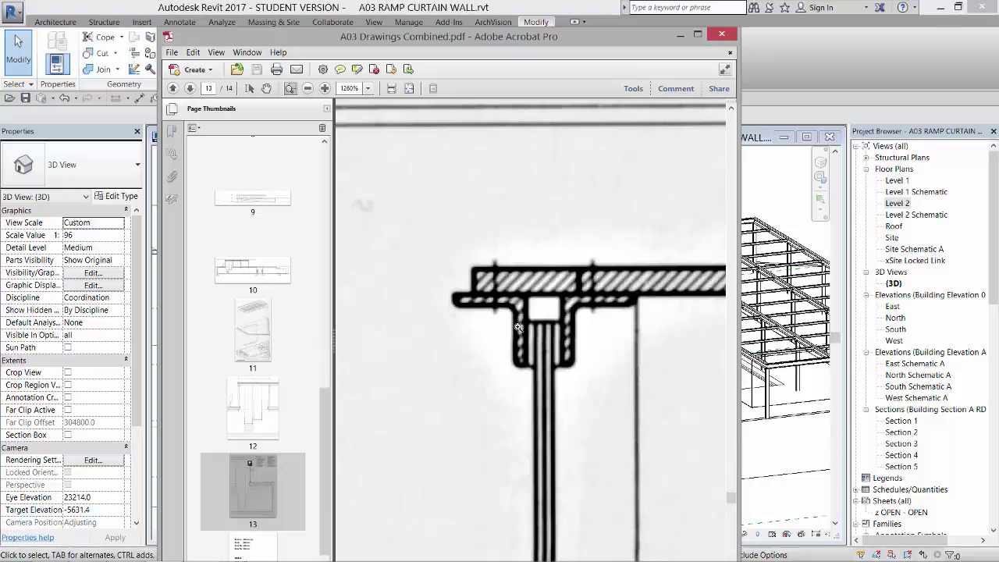
pyautogui.click(680, 35)
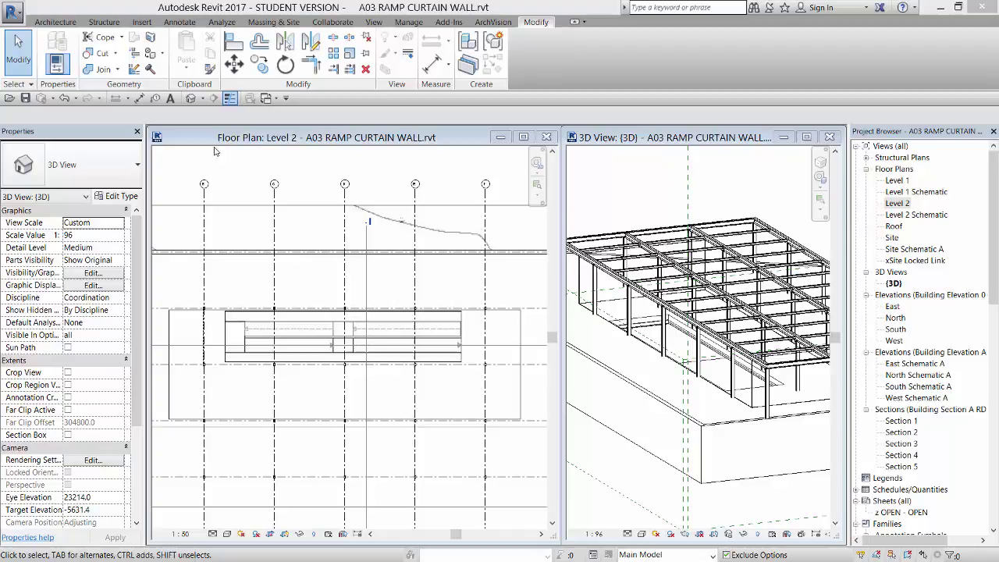
pyautogui.click(56, 21)
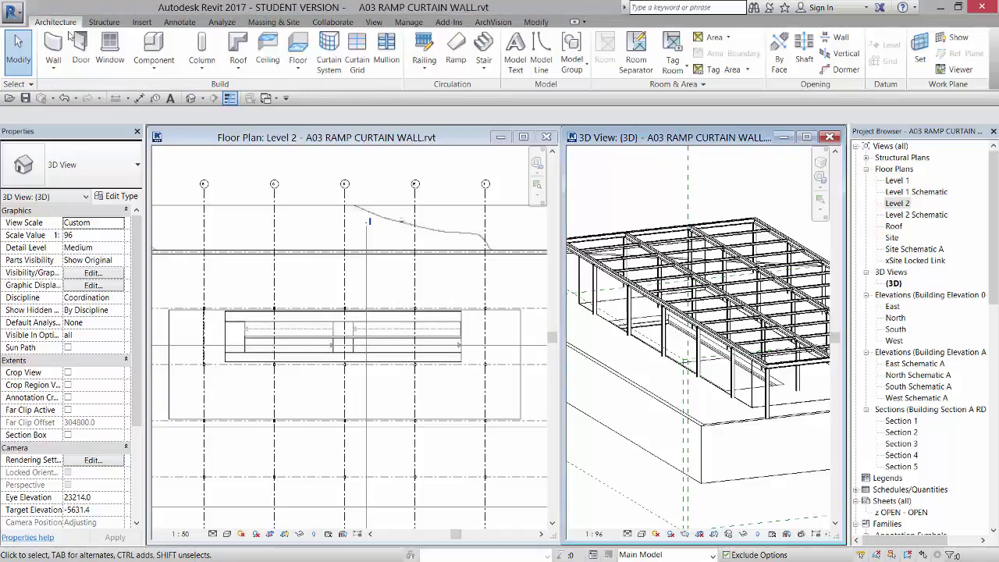
pyautogui.click(155, 68)
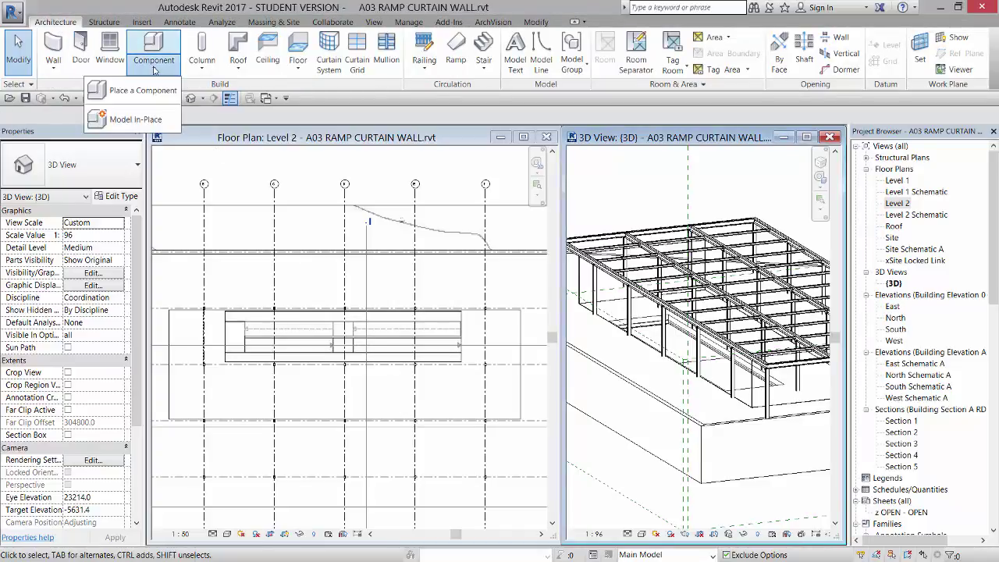
pyautogui.click(136, 120)
pyautogui.scroll(-1, 438, 225)
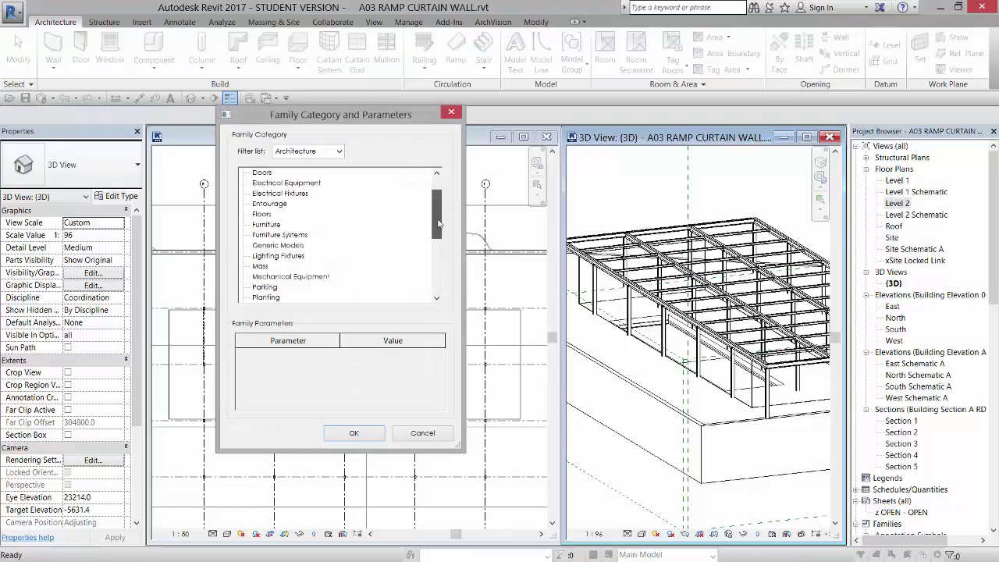
pyautogui.scroll(-5, 438, 225)
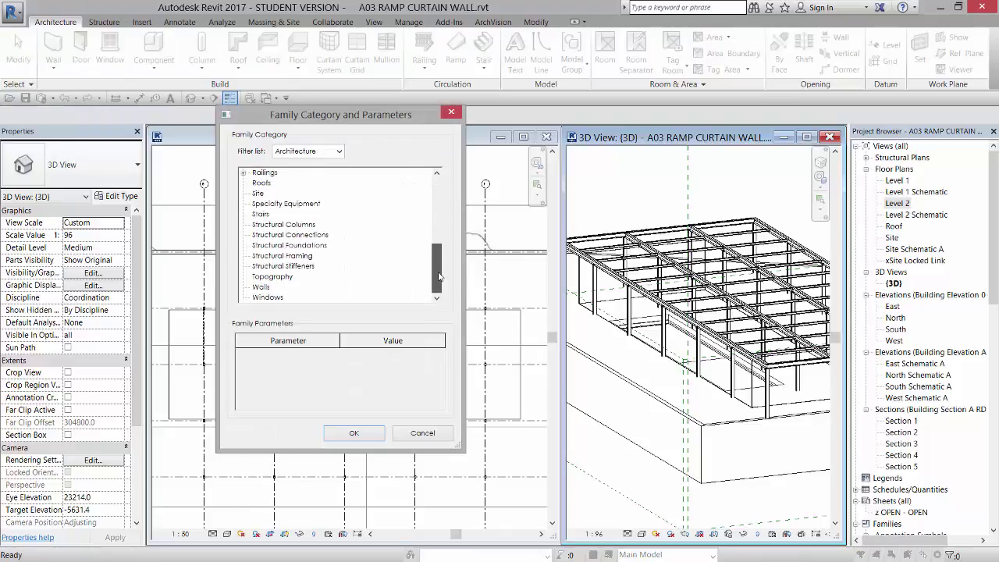
pyautogui.click(297, 258)
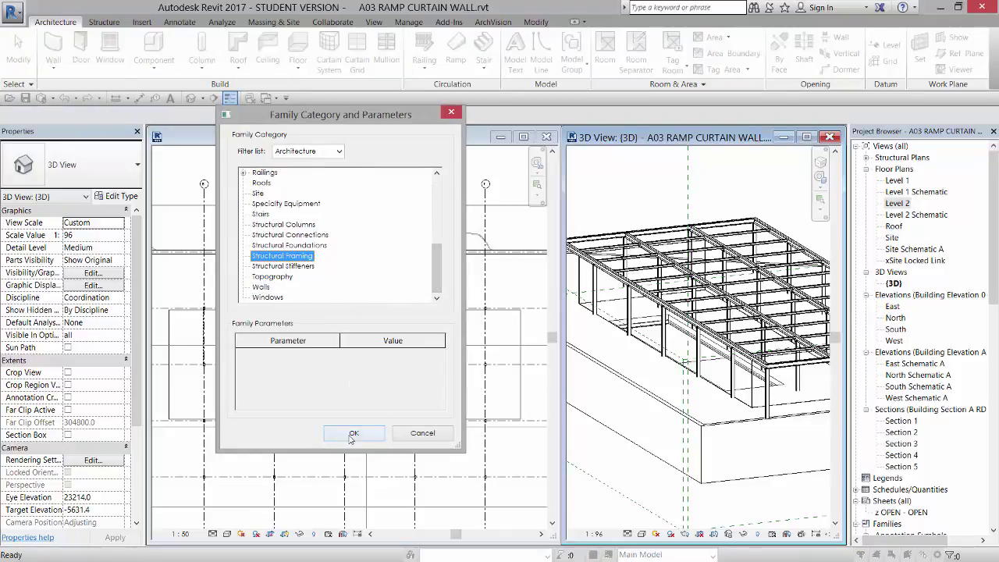
pyautogui.click(351, 434)
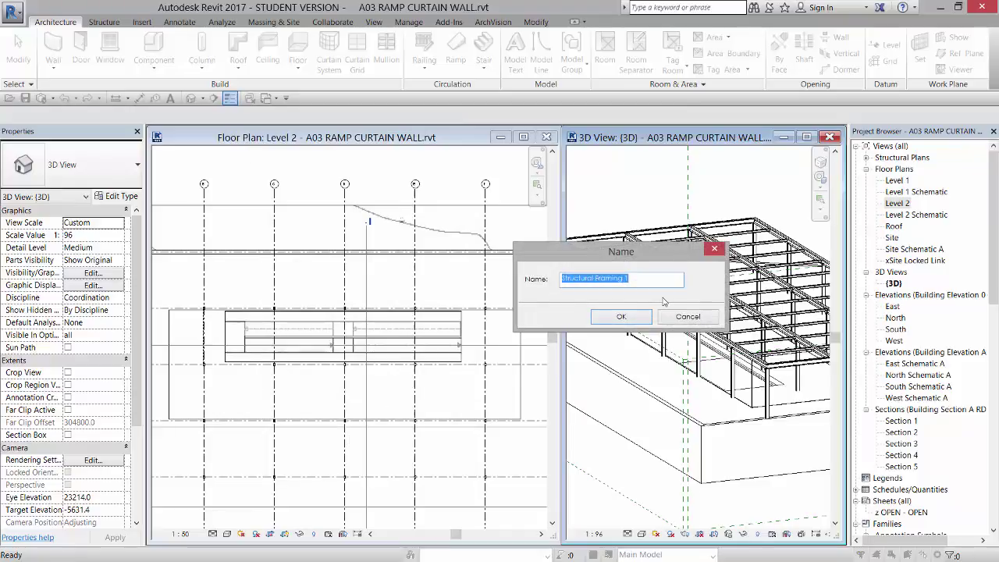
pyautogui.write('CW Profile')
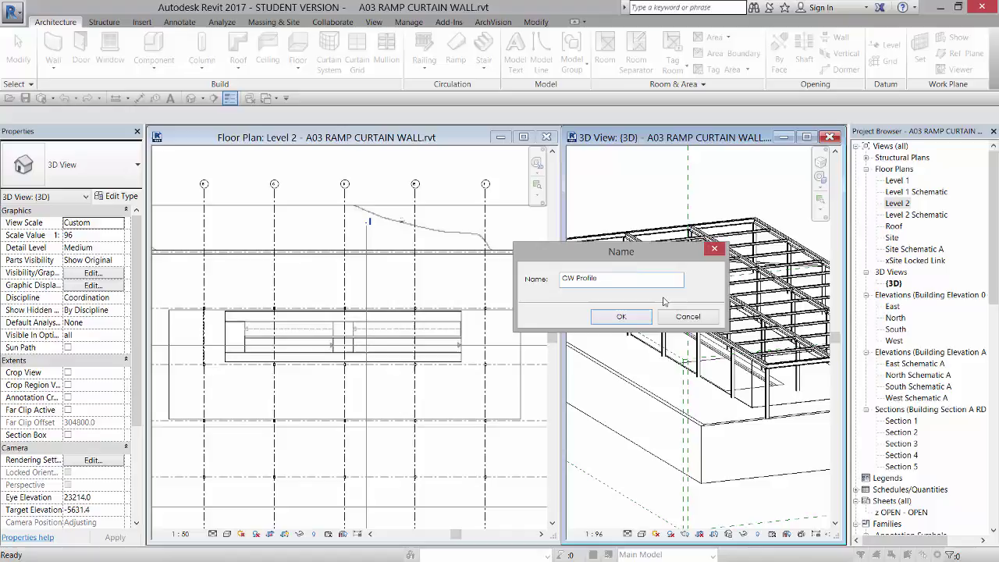
pyautogui.click(617, 315)
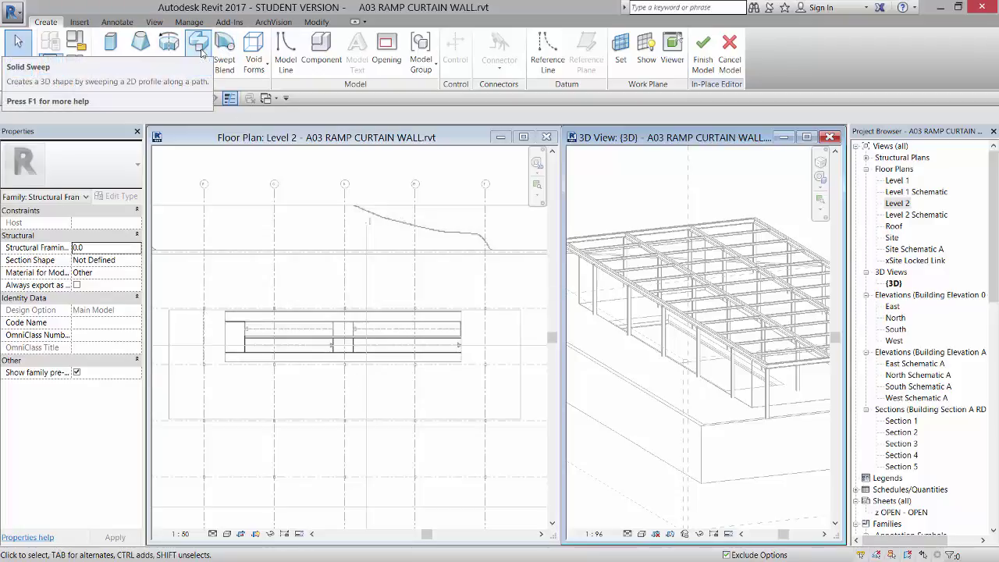
# Start a solid sweep with a sketched path and set its work plane to Level 2 from the Level 2 floor plan.
pyautogui.click(201, 51)
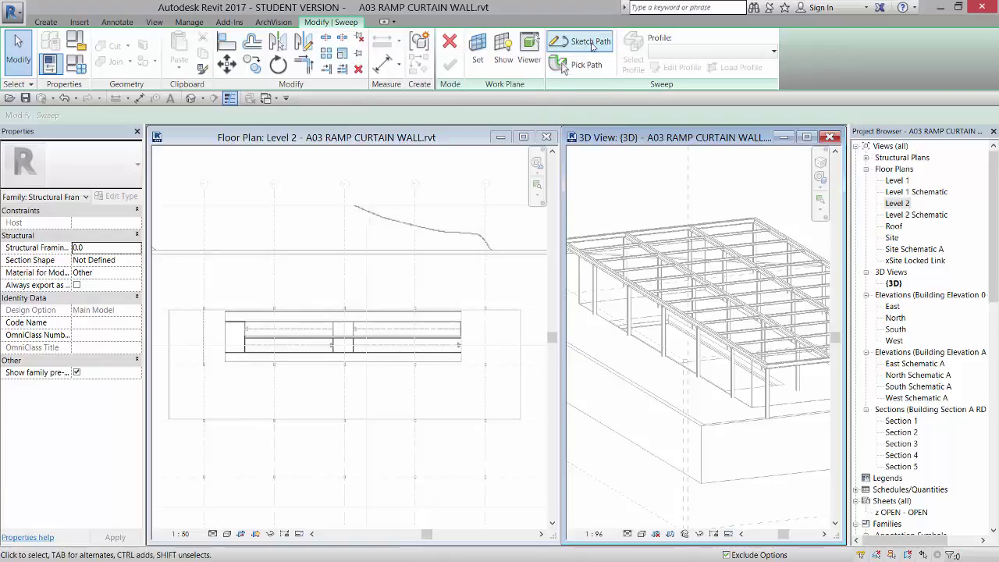
pyautogui.click(590, 42)
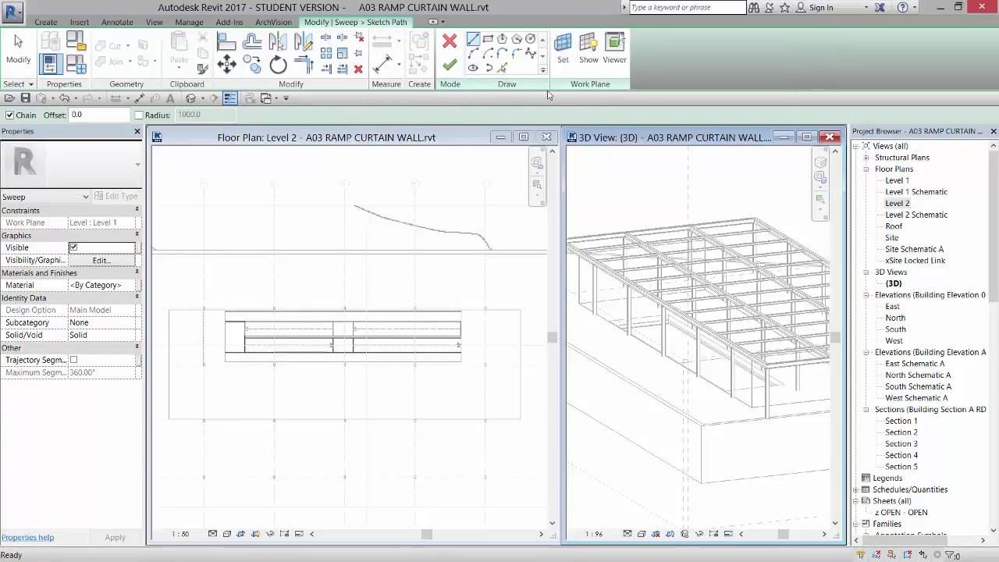
pyautogui.click(415, 139)
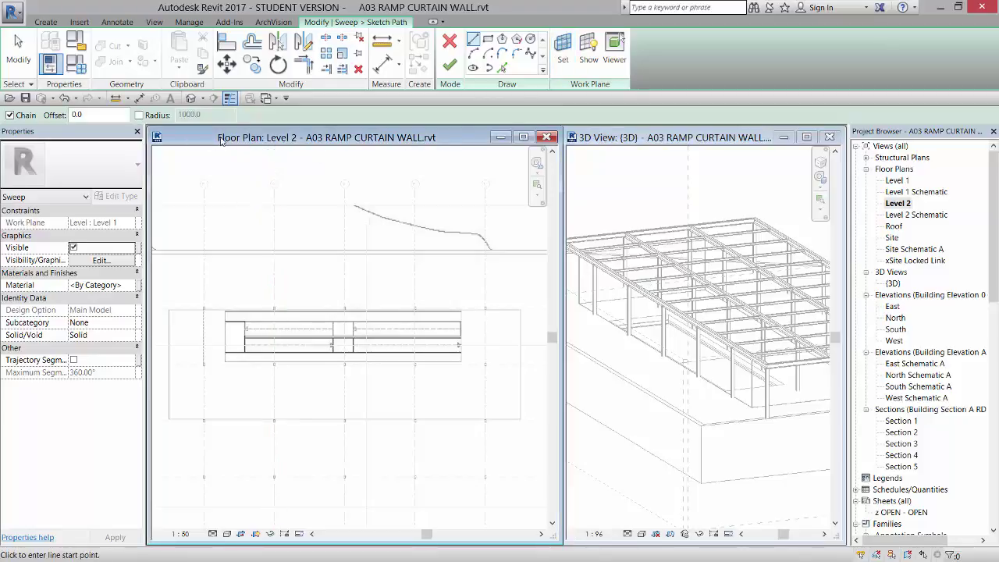
pyautogui.click(564, 48)
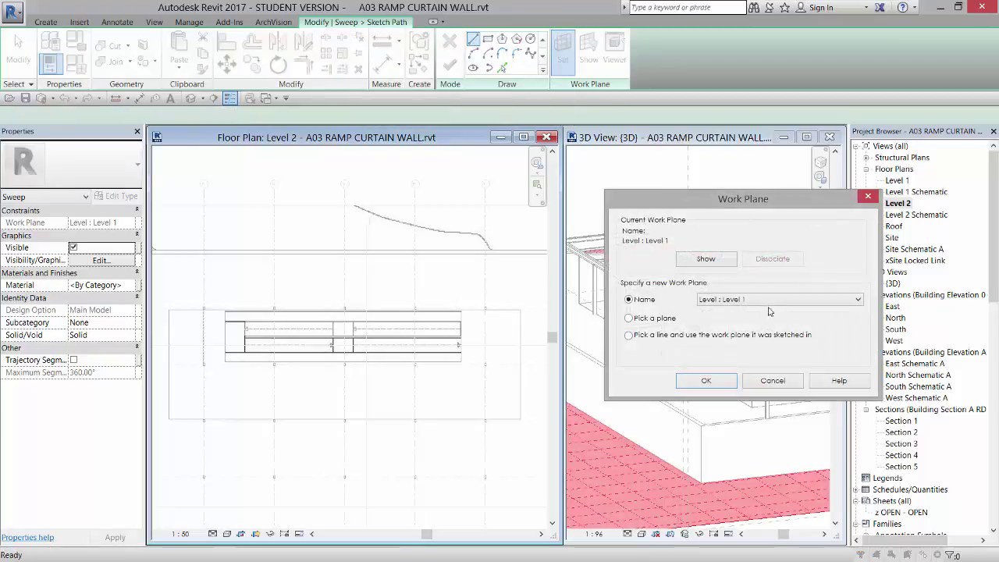
pyautogui.click(773, 306)
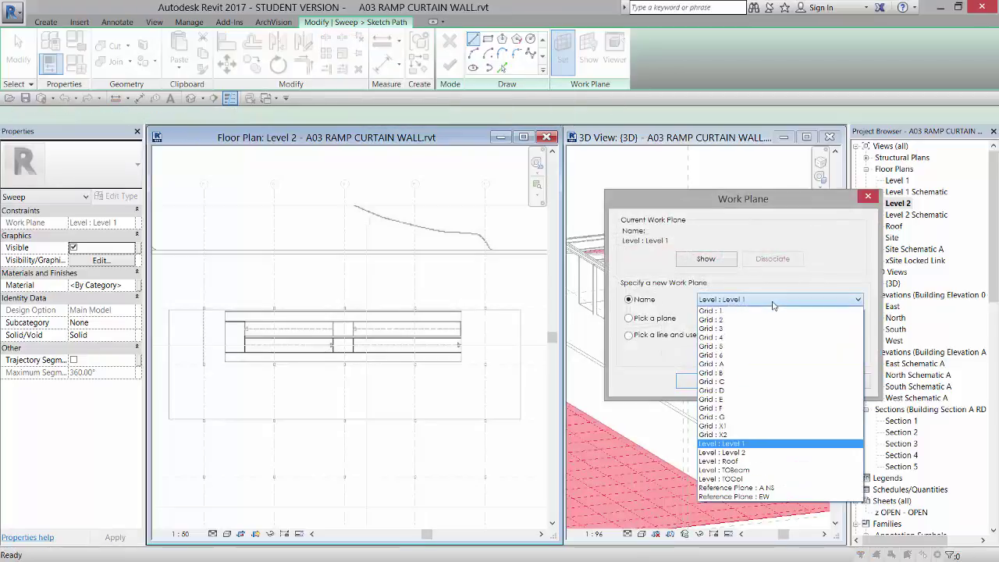
pyautogui.click(772, 452)
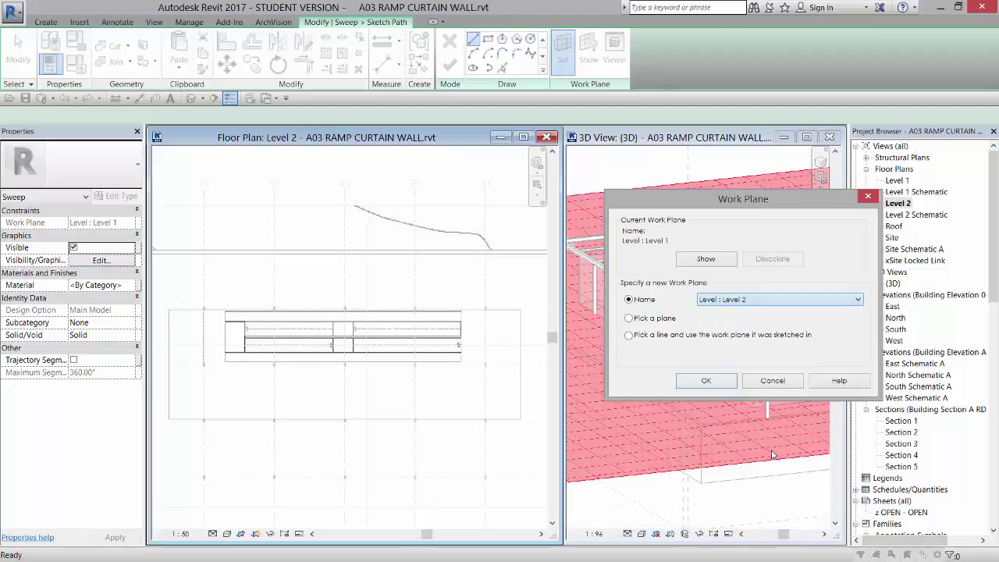
pyautogui.click(706, 381)
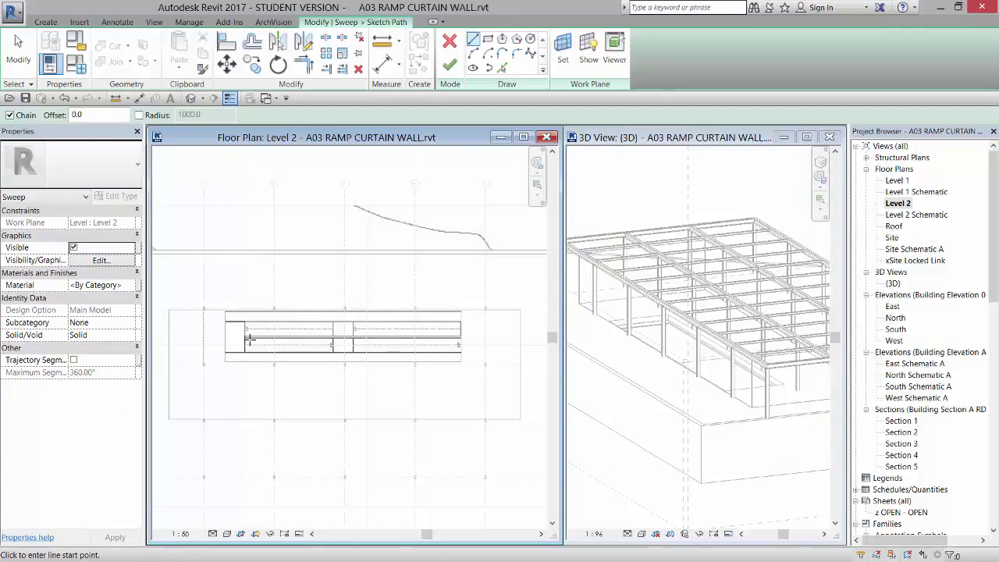
# Sketch a rectangular sweep path around the curtain wall's outer edge, between its opposite corners, and finish the path.
pyautogui.click(488, 39)
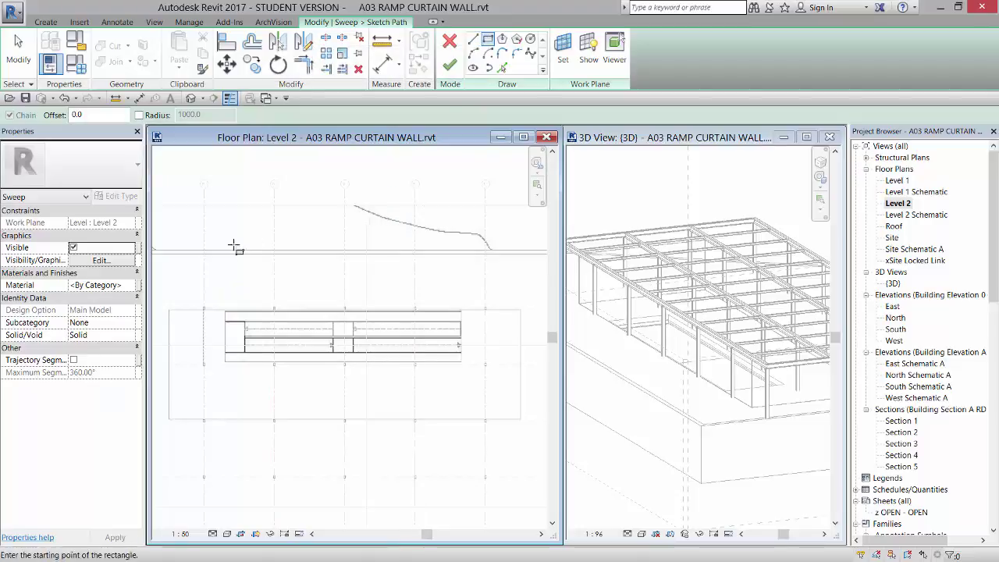
pyautogui.scroll(6, 166, 311)
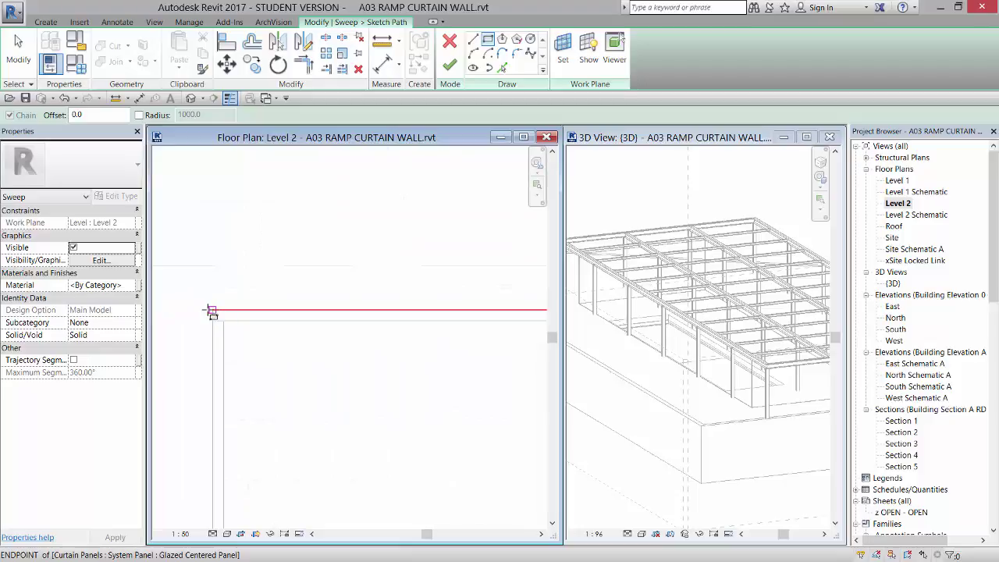
pyautogui.click(203, 267)
pyautogui.scroll(-4, 203, 266)
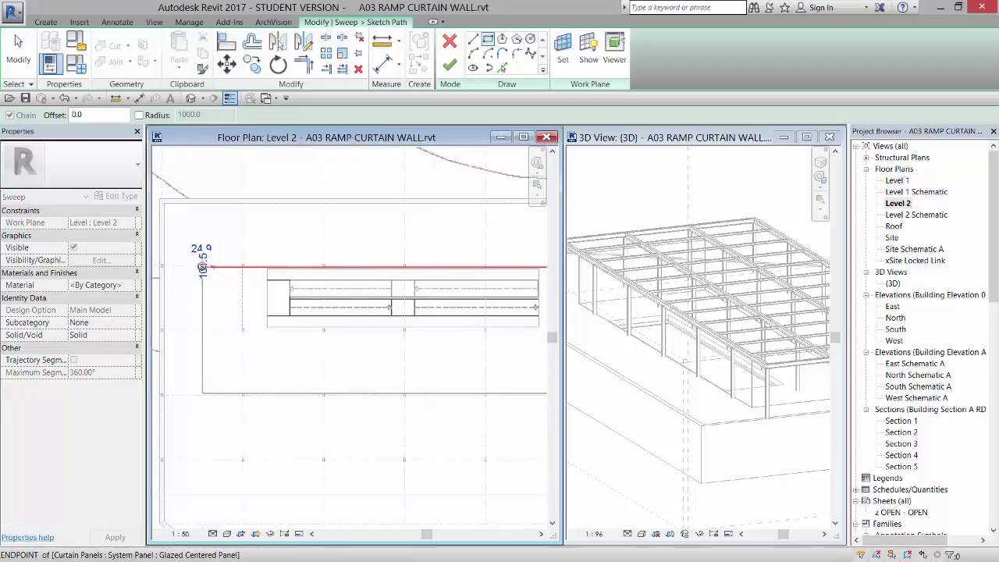
pyautogui.scroll(3, 380, 331)
pyautogui.scroll(2, 380, 331)
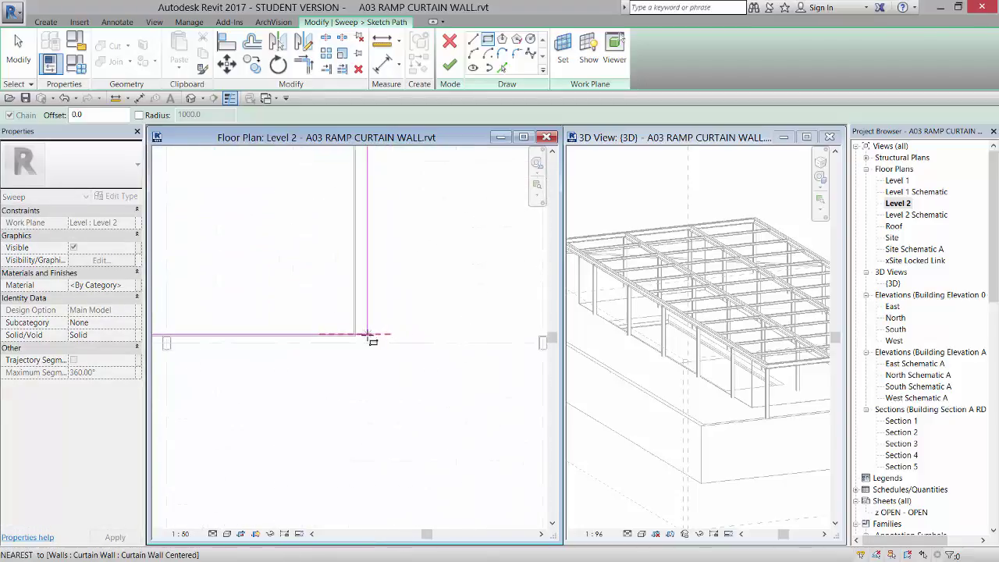
pyautogui.click(344, 337)
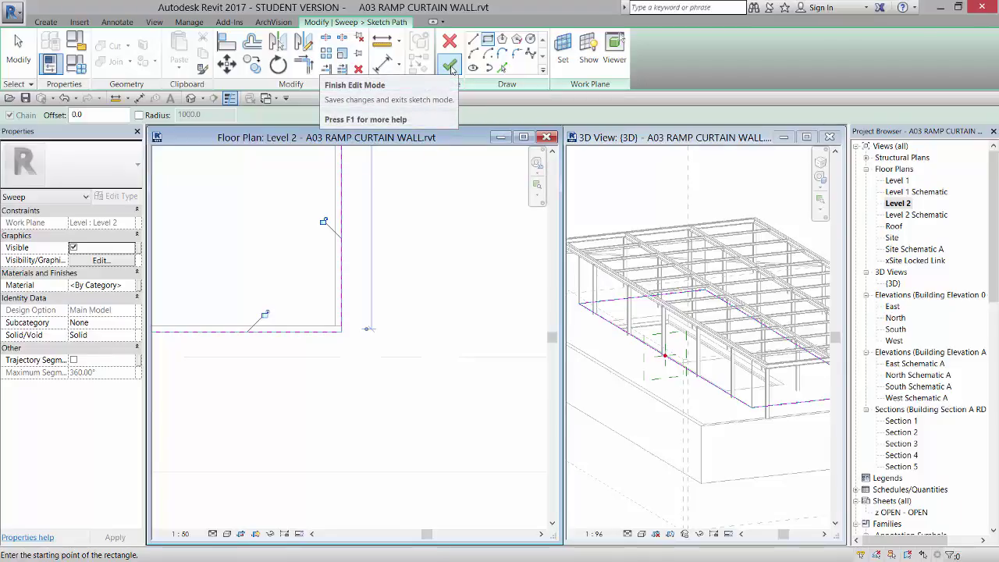
pyautogui.click(451, 69)
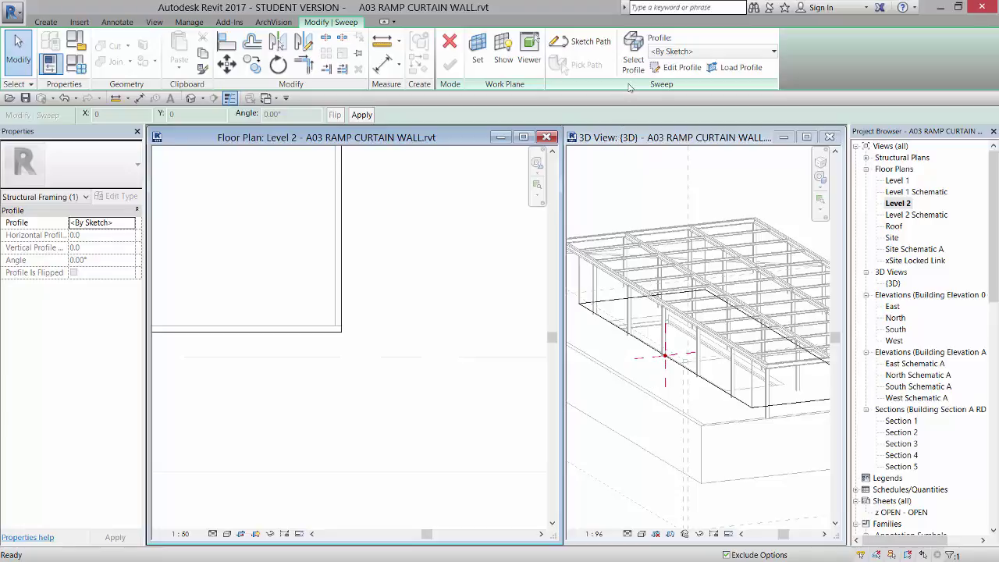
# Start editing the sweep's profile sketch in the {3D} view instead of opening an elevation for it.
pyautogui.click(677, 68)
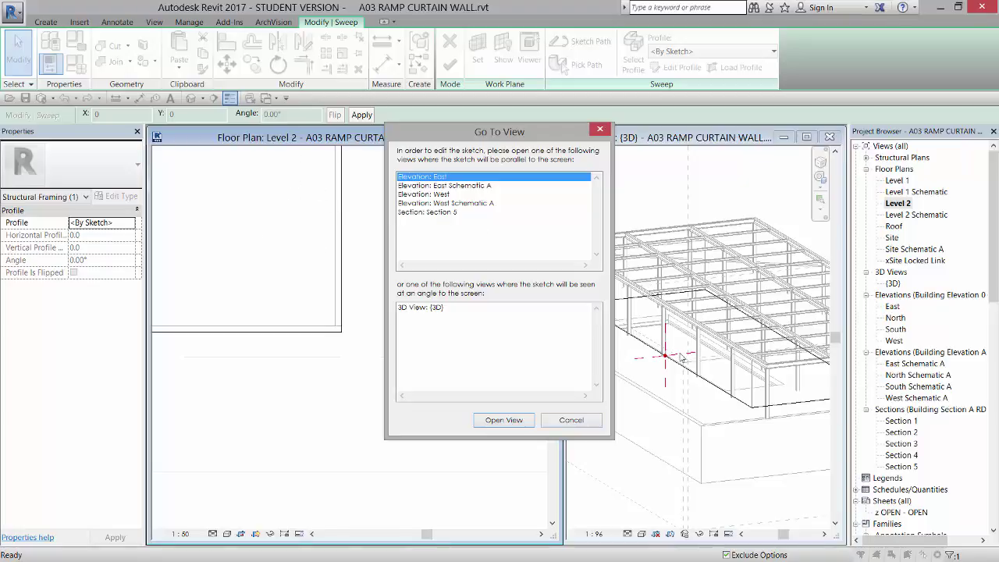
pyautogui.click(572, 419)
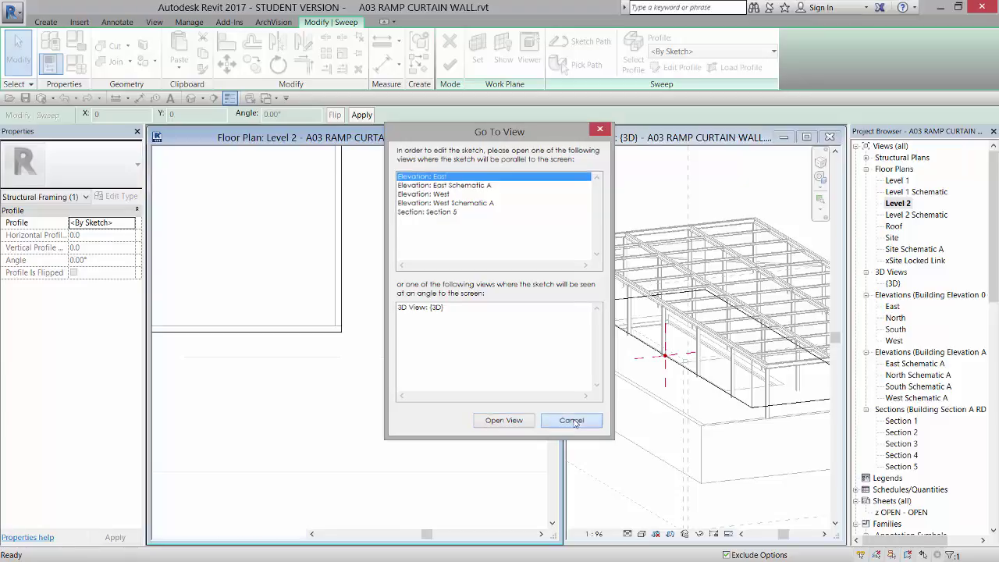
pyautogui.click(676, 142)
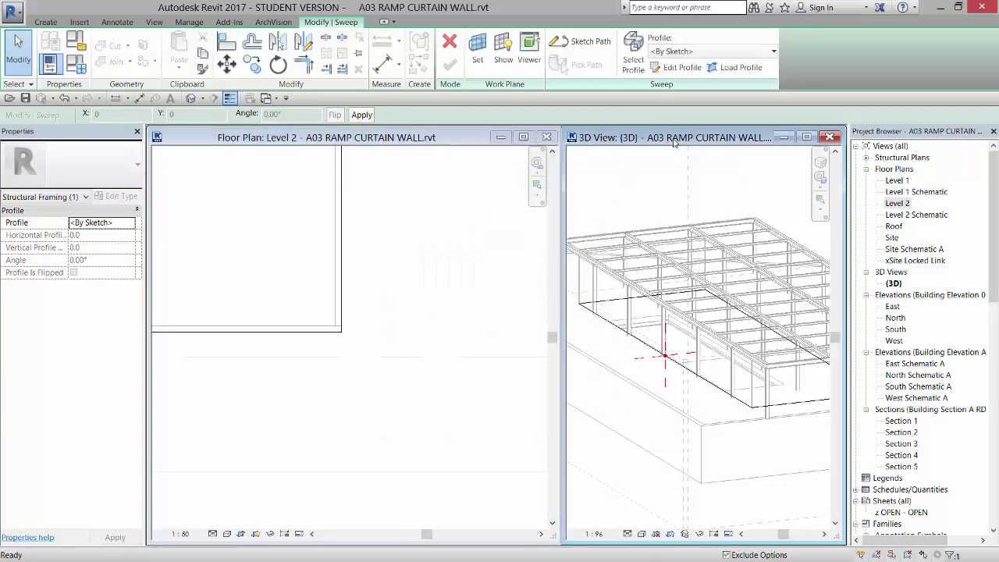
pyautogui.click(677, 69)
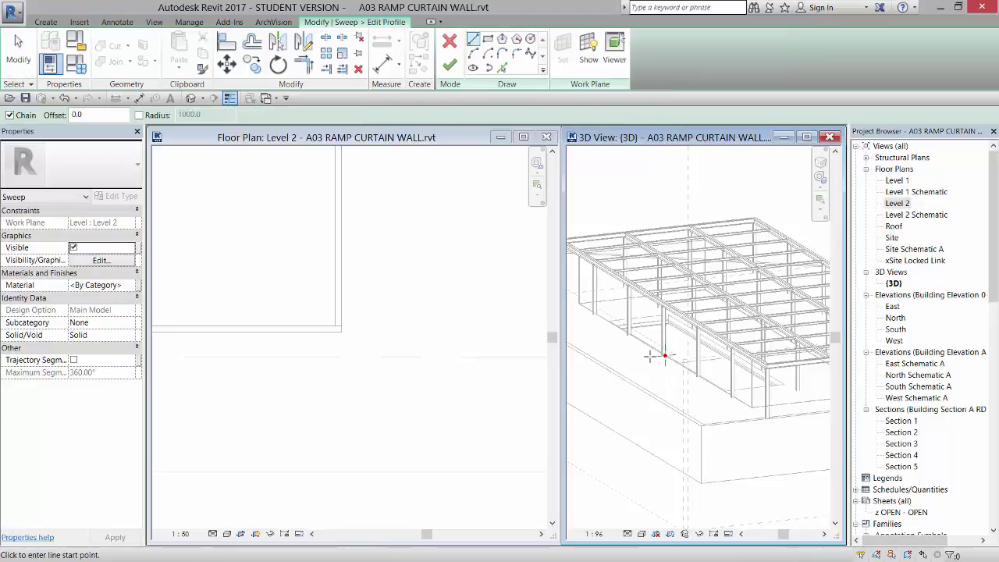
# Sketch a closed L-shaped angle profile from the intersection of the profile's reference planes, with legs about 50 mm long and 5 mm thick.
pyautogui.scroll(6, 652, 355)
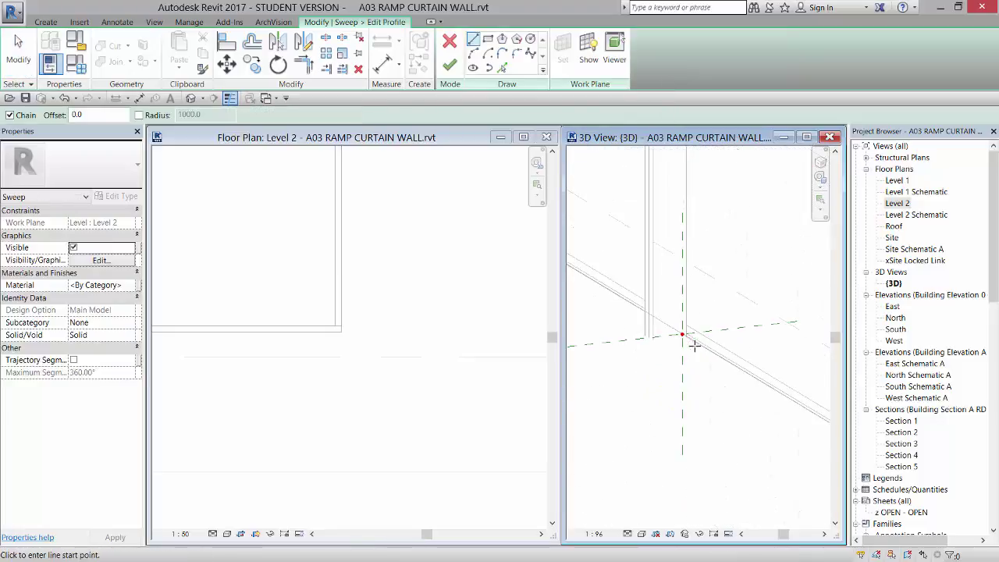
pyautogui.scroll(3, 694, 343)
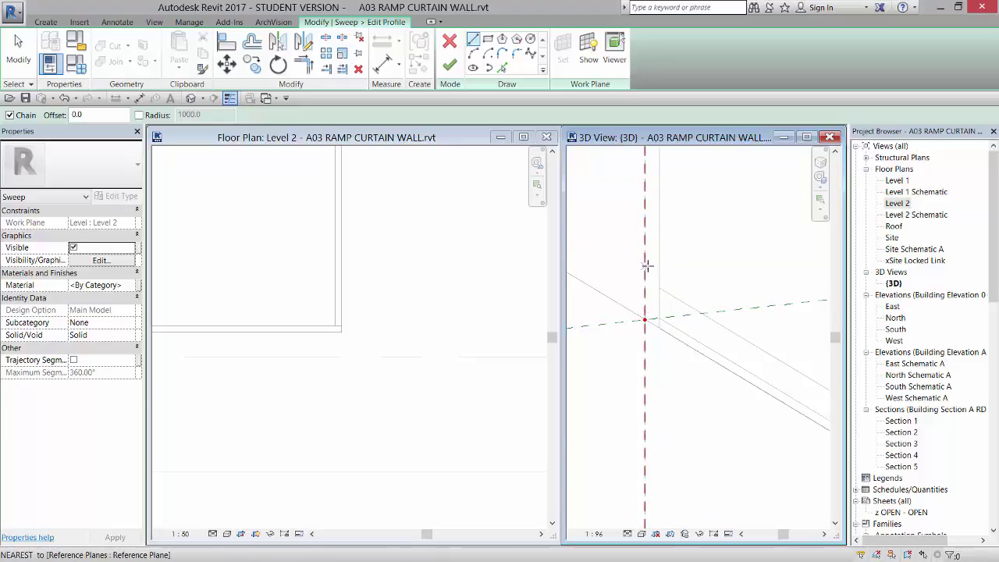
pyautogui.click(645, 320)
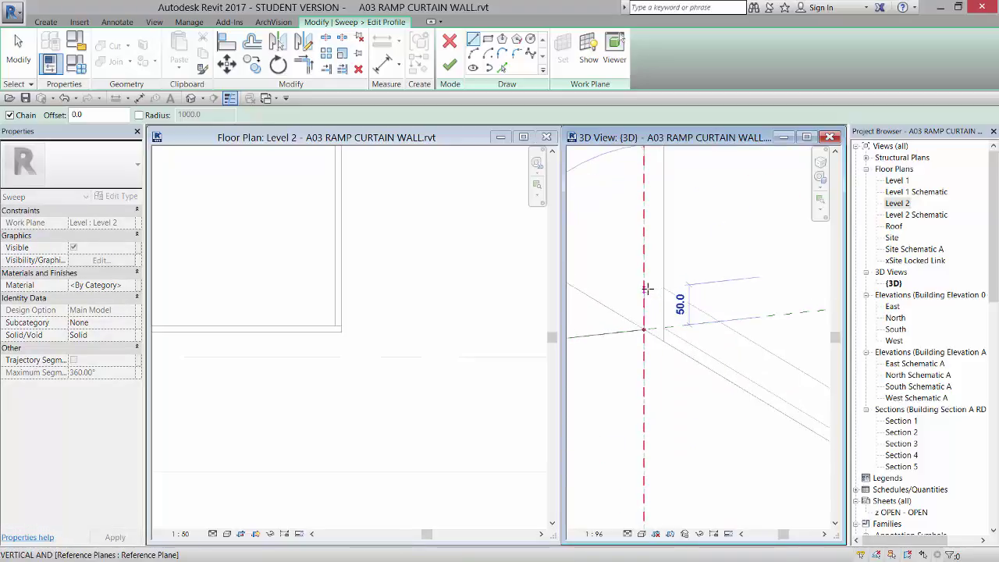
pyautogui.scroll(1, 647, 290)
pyautogui.click(639, 289)
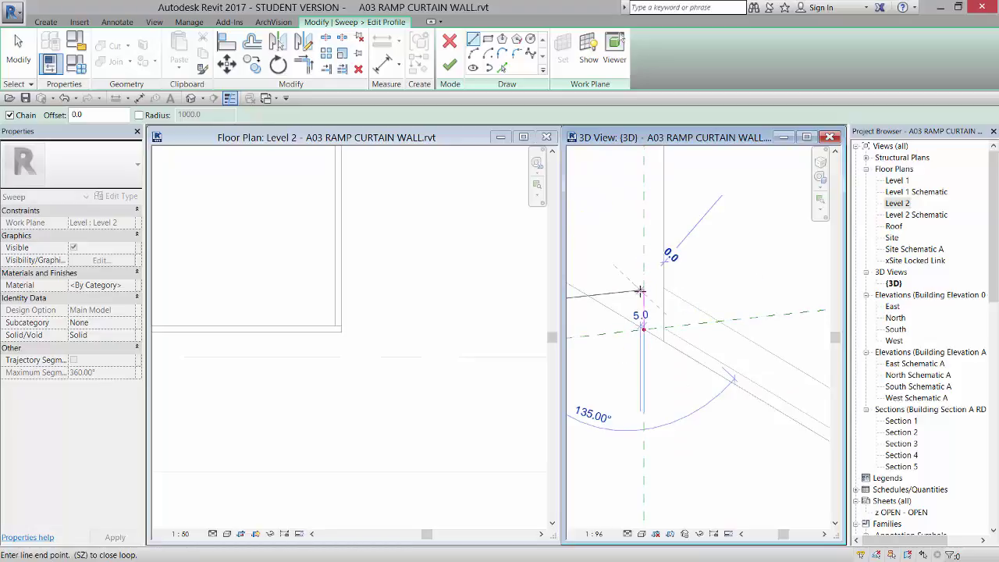
pyautogui.click(641, 328)
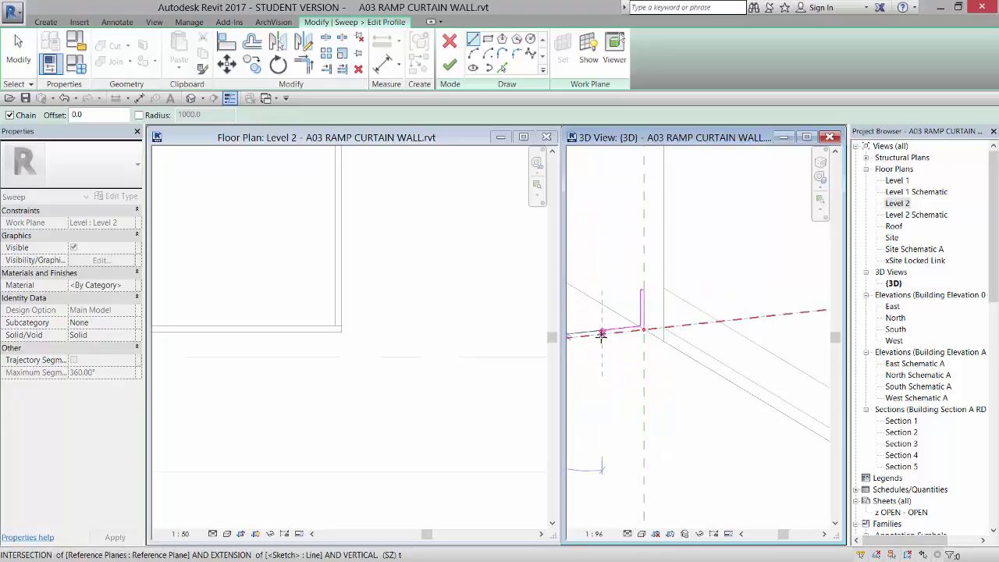
pyautogui.click(601, 334)
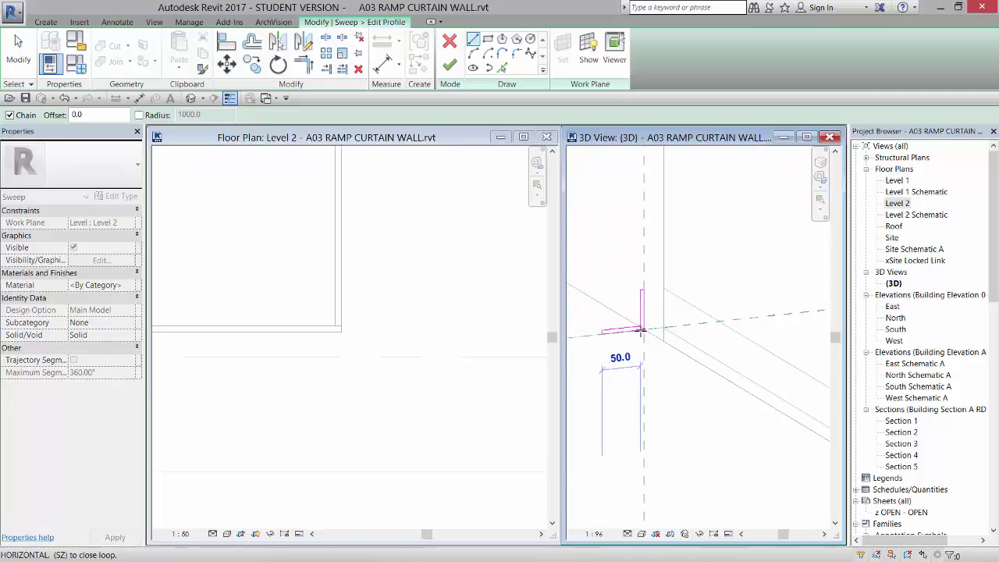
pyautogui.click(643, 331)
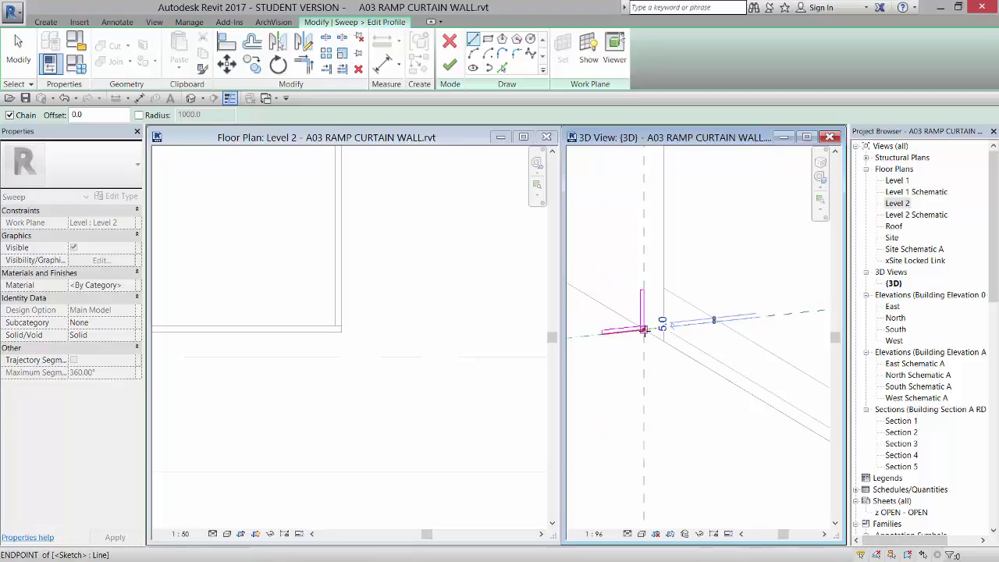
pyautogui.press('Escape')
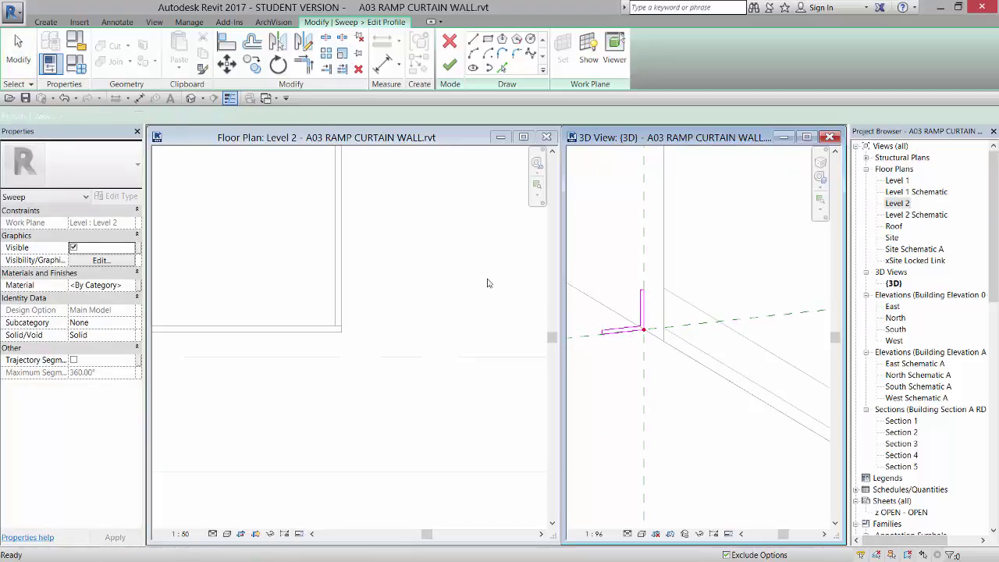
# Check the dimensions of the short end line on the angle profile's horizontal leg.
pyautogui.scroll(5, 594, 336)
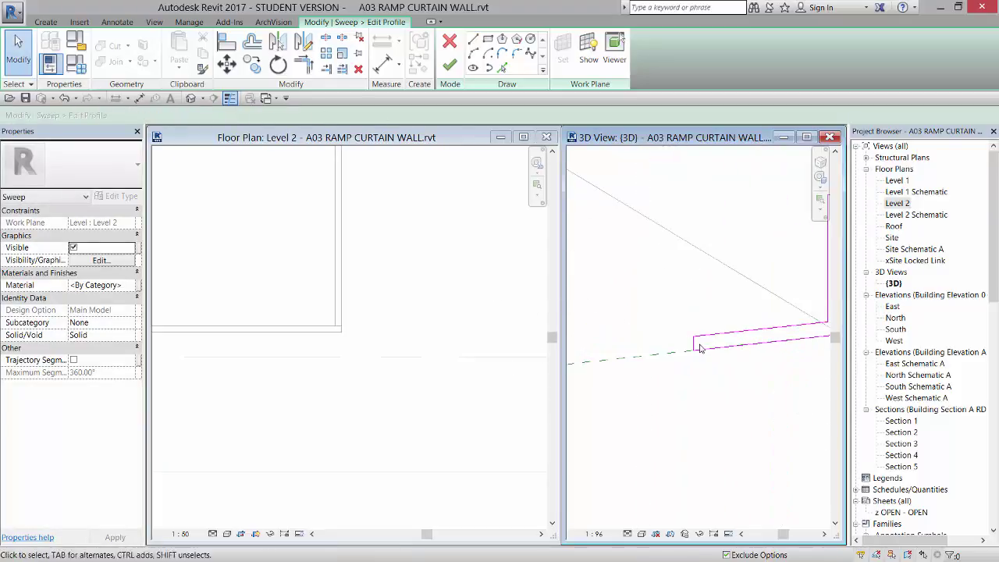
pyautogui.click(700, 348)
pyautogui.scroll(-2, 726, 312)
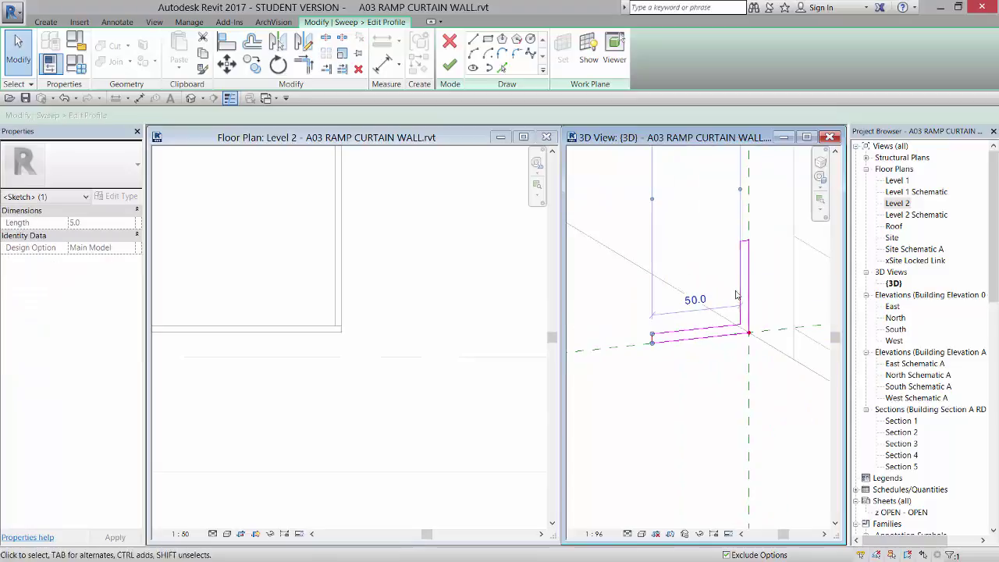
pyautogui.click(709, 249)
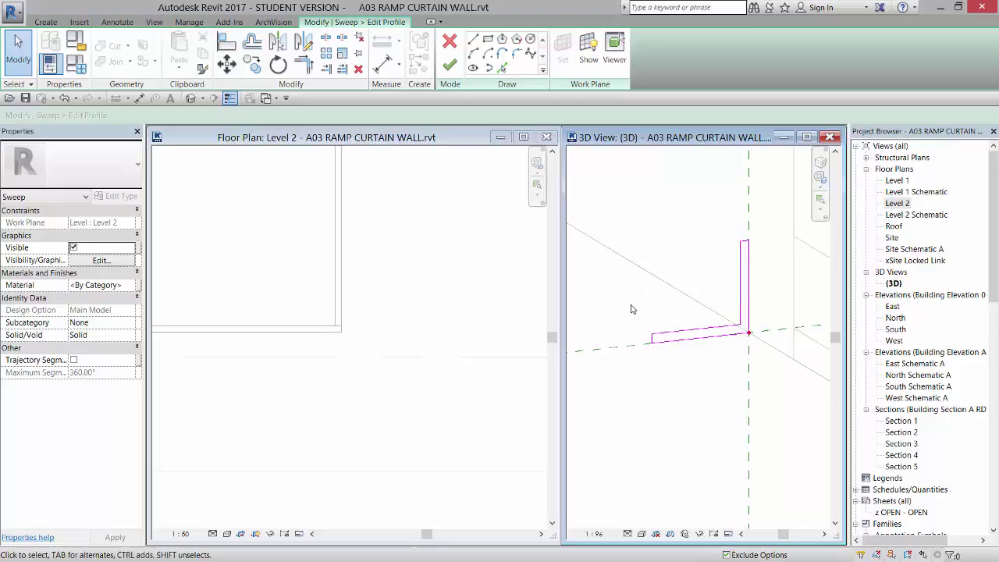
# Finish the angle profile sketch and complete the sweep around the curtain wall.
pyautogui.scroll(-2, 649, 364)
pyautogui.keyDown('shift'); pyautogui.moveTo(649, 364); pyautogui.dragTo(687, 297, button='middle'); pyautogui.keyUp('shift')
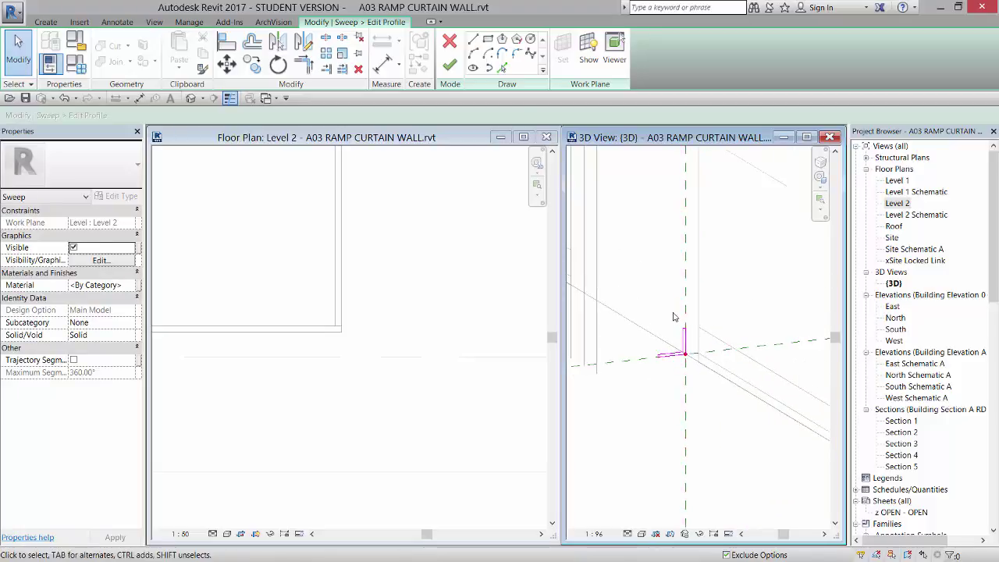
pyautogui.click(451, 65)
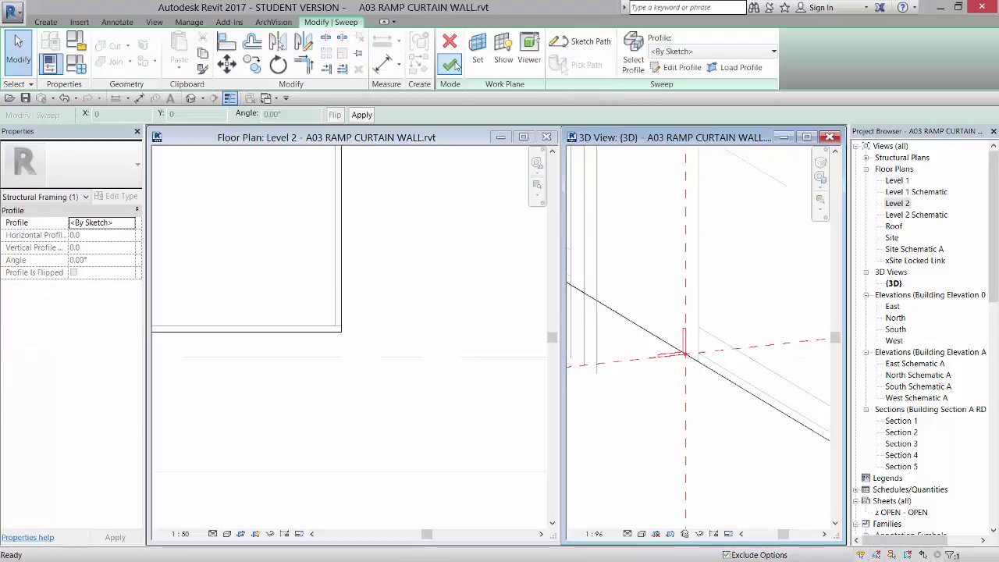
pyautogui.click(450, 66)
pyautogui.keyDown('shift'); pyautogui.moveTo(758, 286); pyautogui.dragTo(674, 328, button='middle'); pyautogui.keyUp('shift')
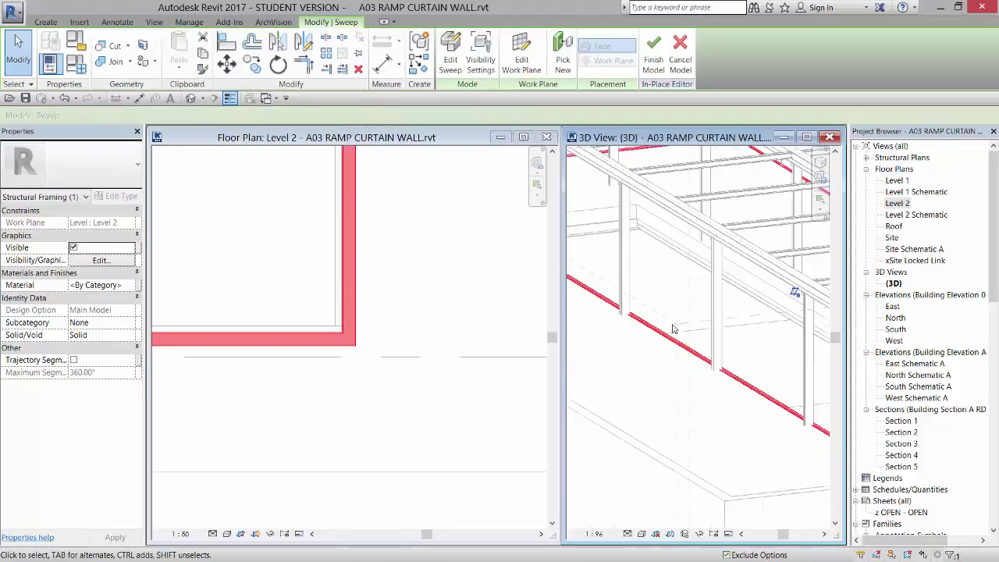
pyautogui.scroll(-5, 674, 329)
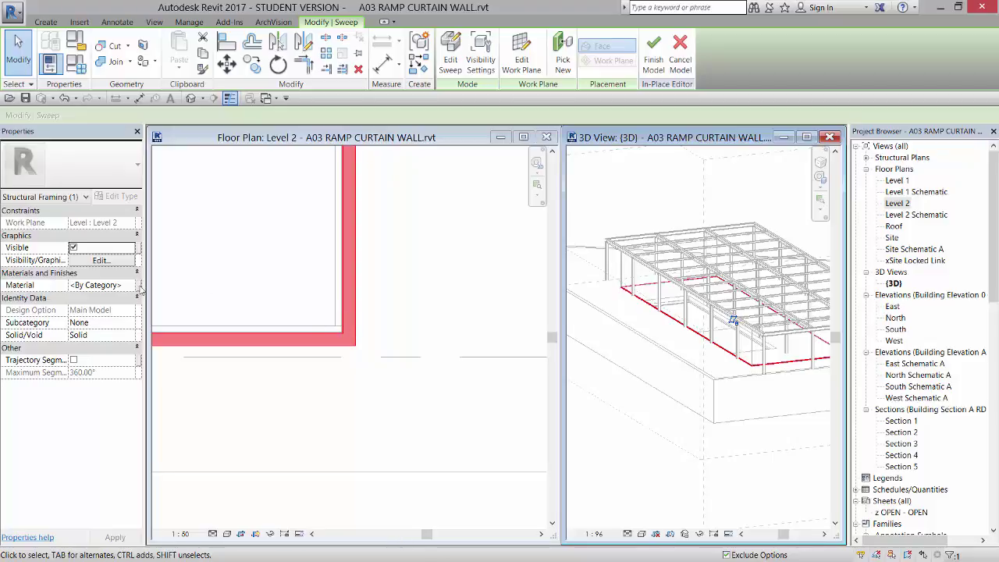
# Associate the sweep's material with a new type family parameter named Profile Mat, and finish the in-place model.
pyautogui.click(140, 286)
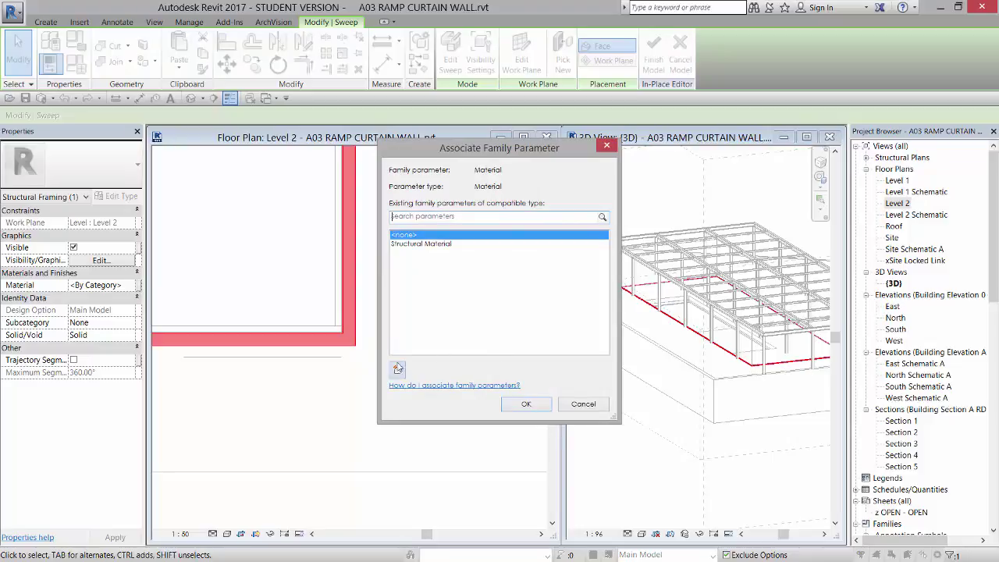
pyautogui.click(397, 370)
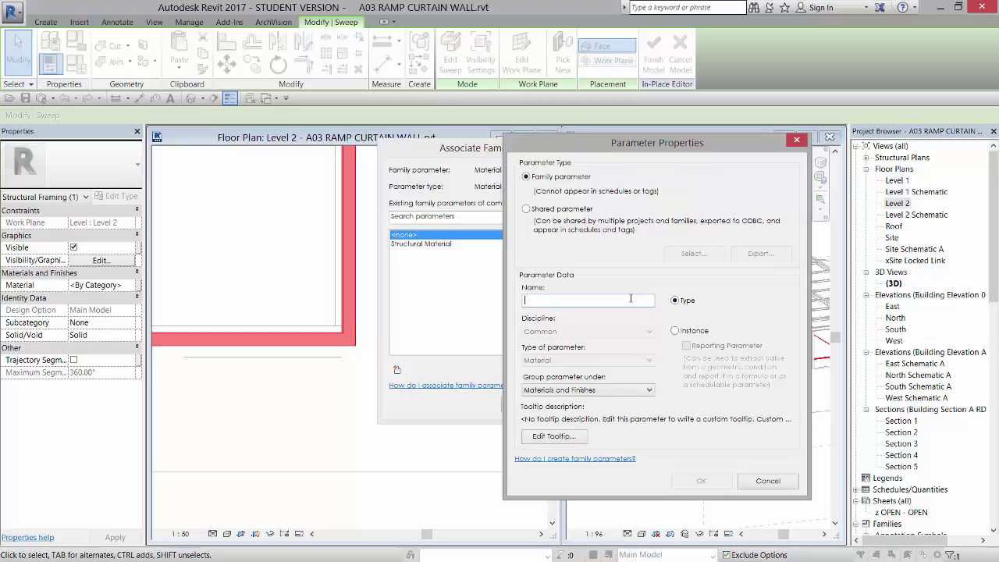
pyautogui.write('Pro')
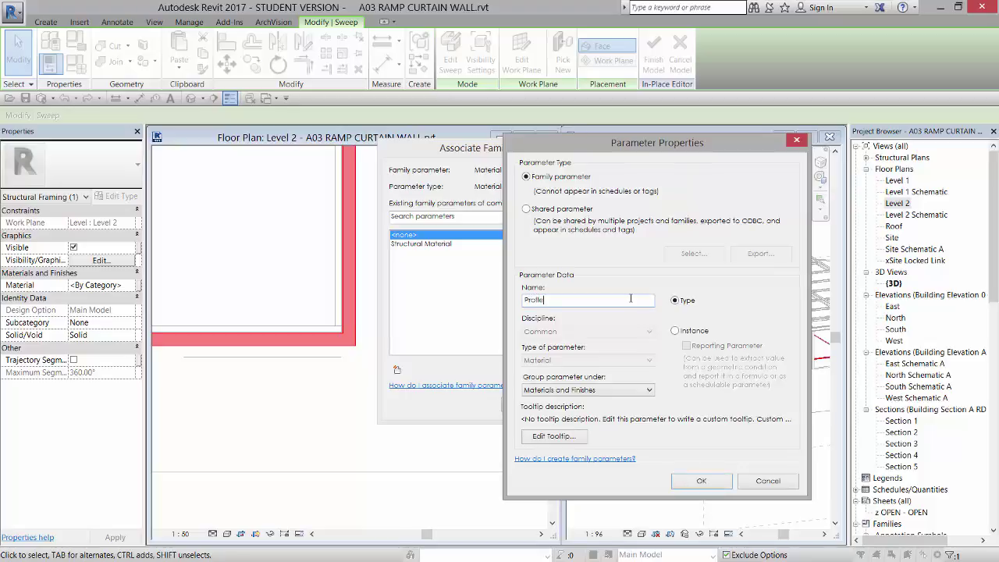
pyautogui.write('file Mat')
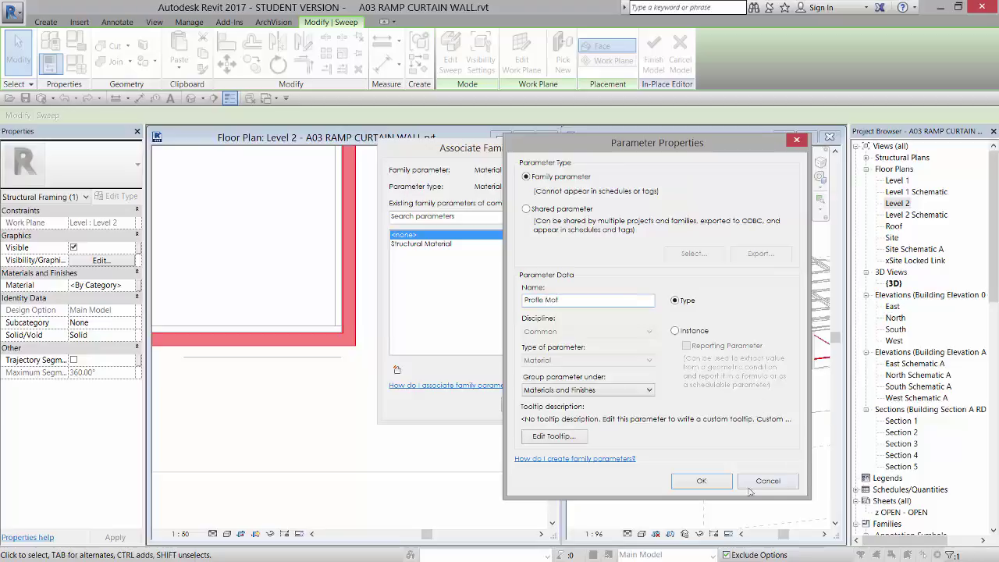
pyautogui.click(701, 481)
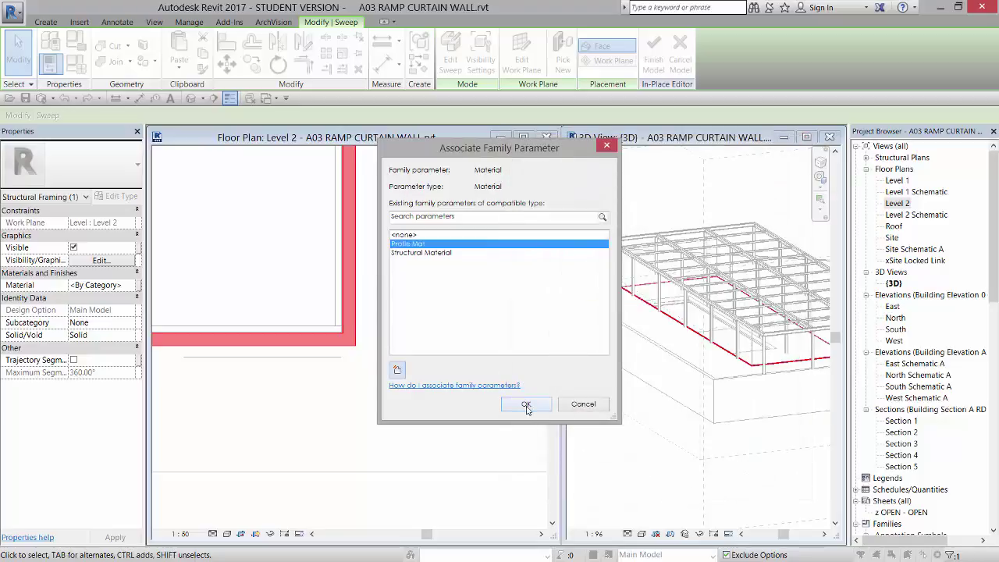
pyautogui.click(526, 405)
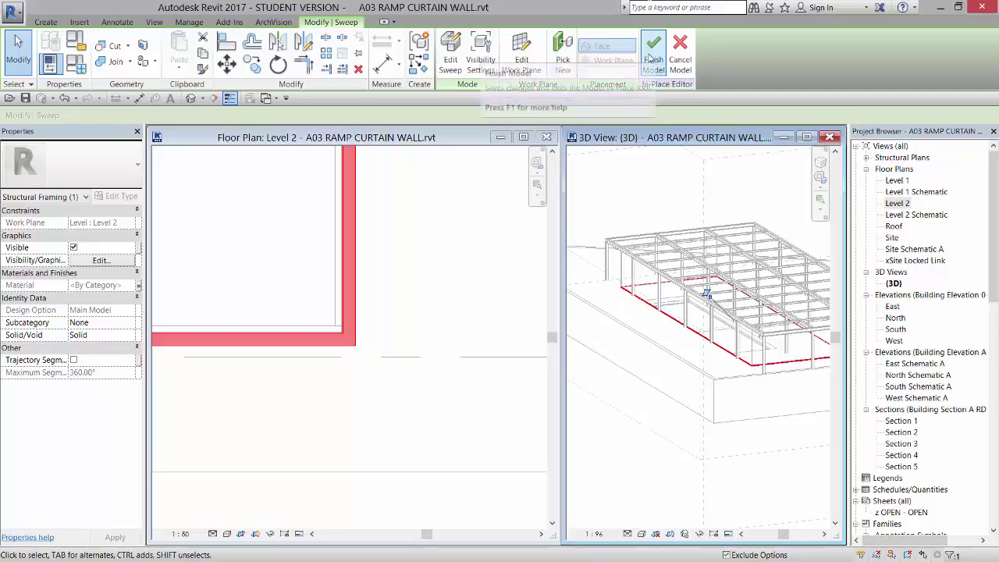
pyautogui.click(653, 54)
# Examine how the swept angle meets the curtain wall at its lower corner in the 3D view.
pyautogui.scroll(3, 703, 356)
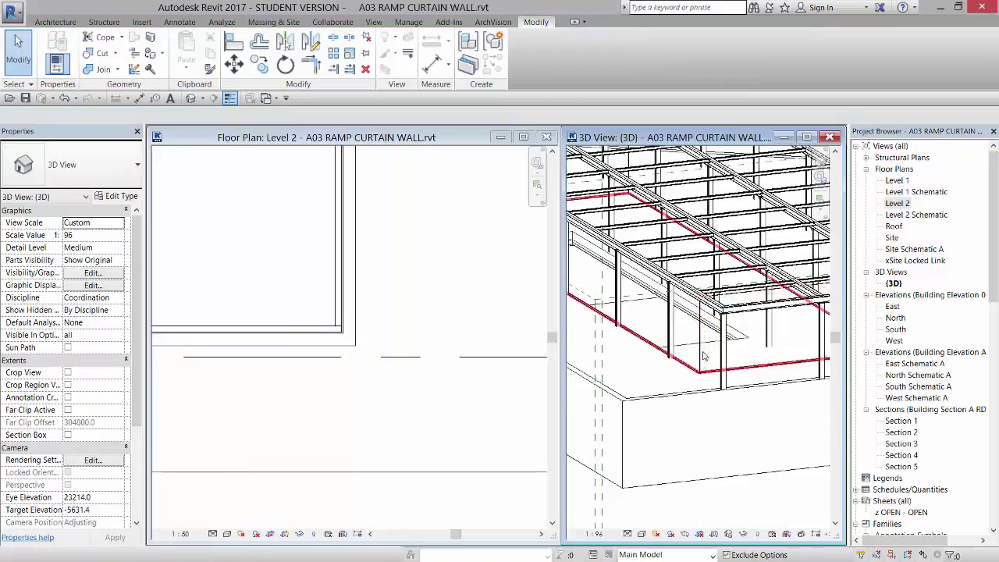
pyautogui.scroll(5, 704, 356)
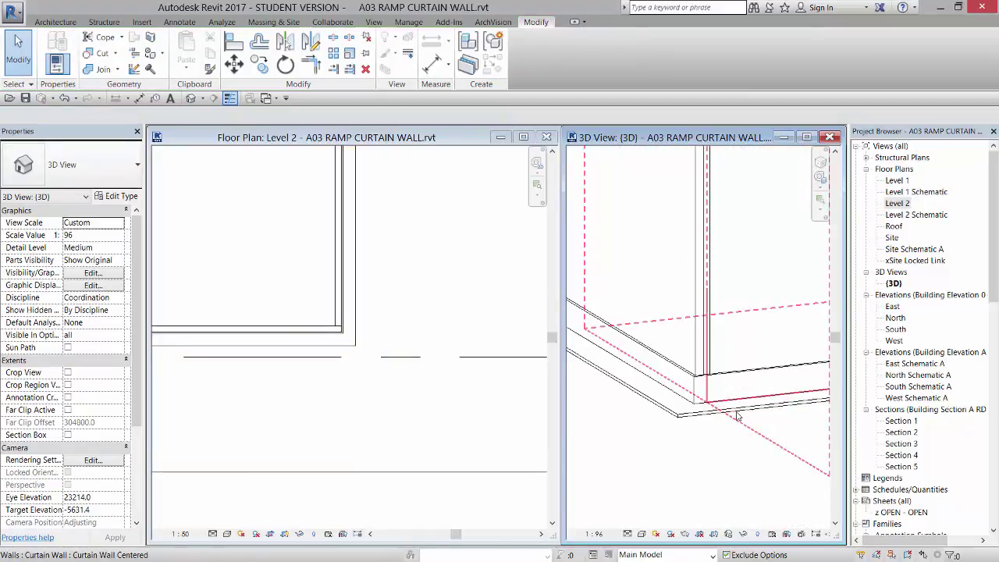
pyautogui.scroll(2, 737, 416)
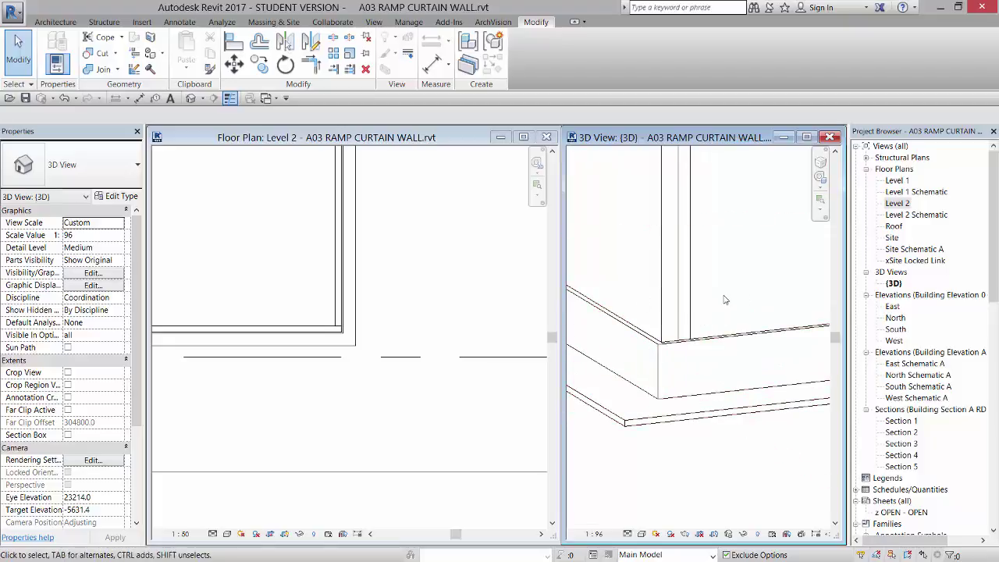
pyautogui.scroll(-3, 721, 320)
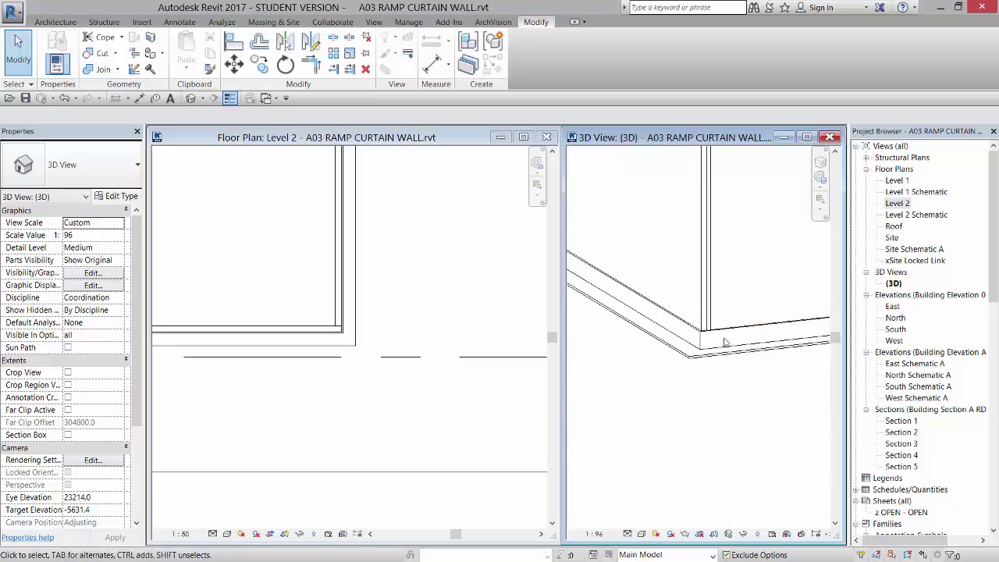
pyautogui.scroll(-1, 724, 342)
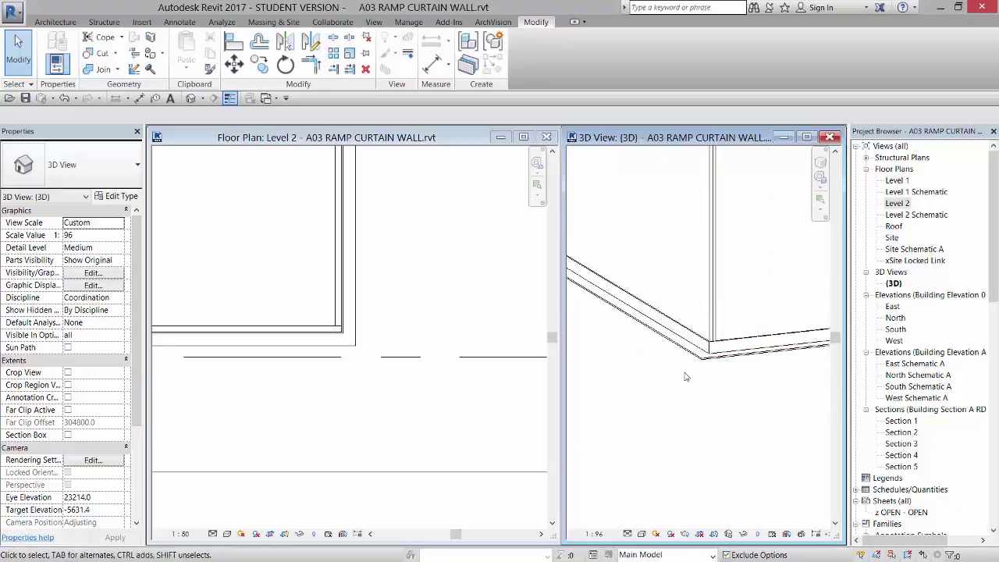
pyautogui.scroll(-2, 687, 377)
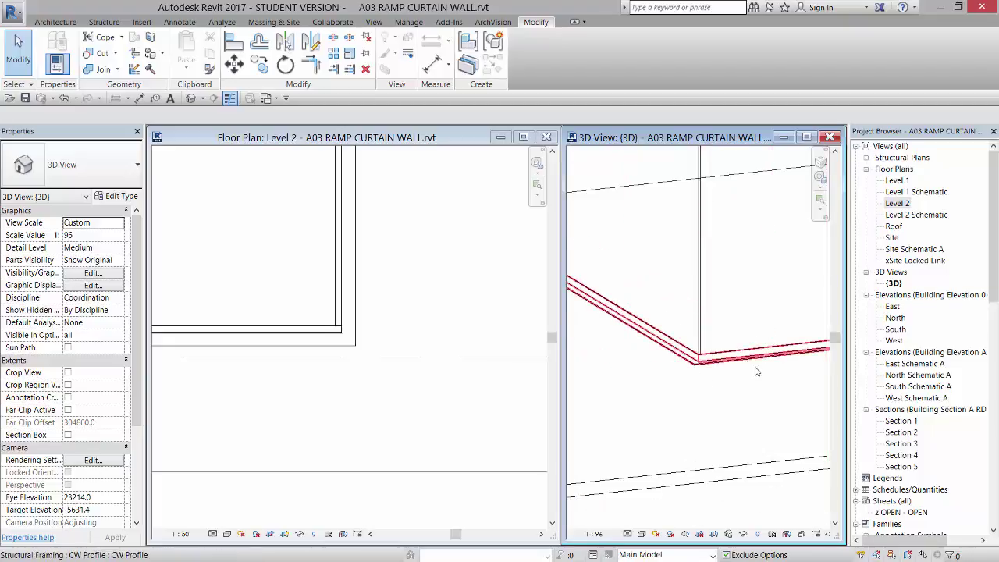
pyautogui.scroll(-2, 667, 385)
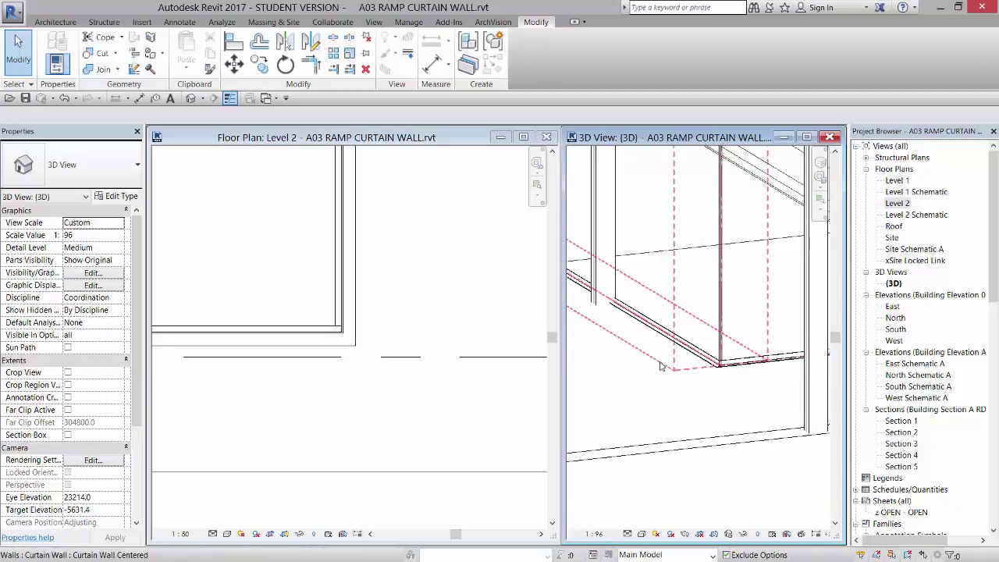